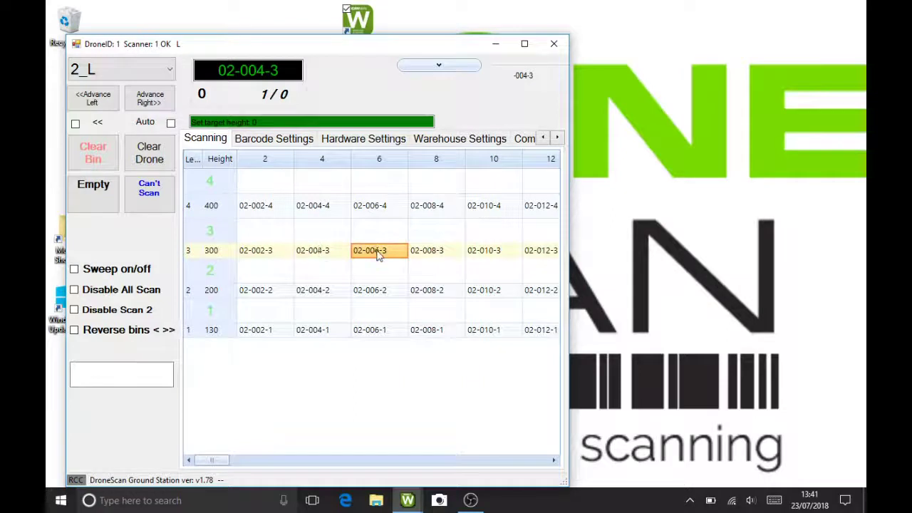
# - Select bins 02-008-3, 02-006-2, 02-006-3 and 02-006-4 in turn on the scanning grid, and close the scanner window
pyautogui.click(429, 256)
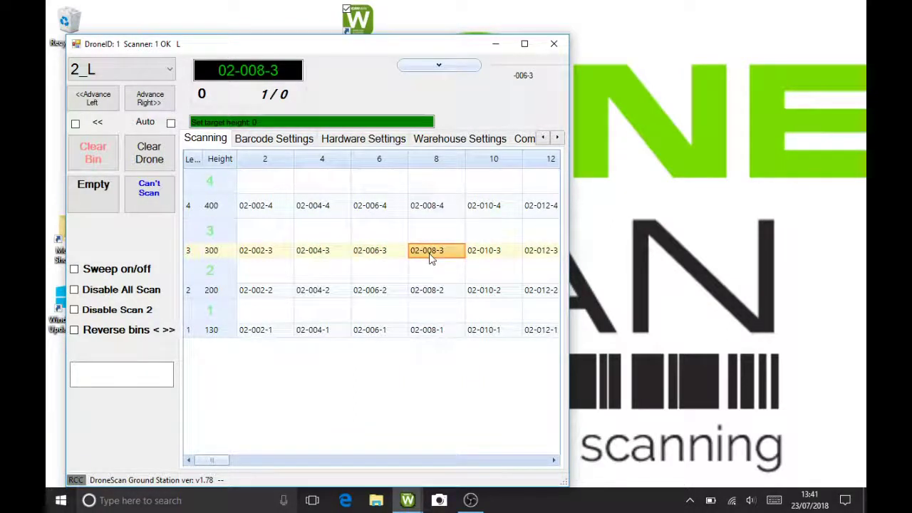
pyautogui.click(371, 289)
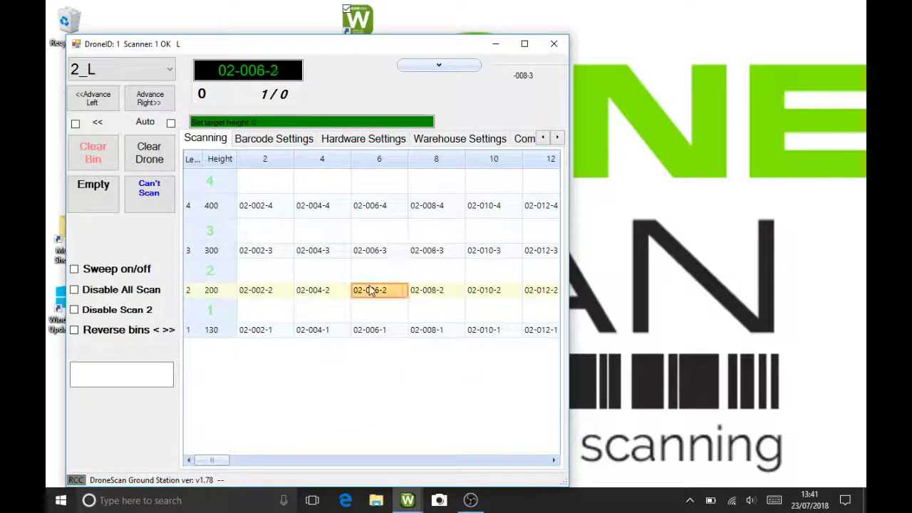
pyautogui.click(386, 231)
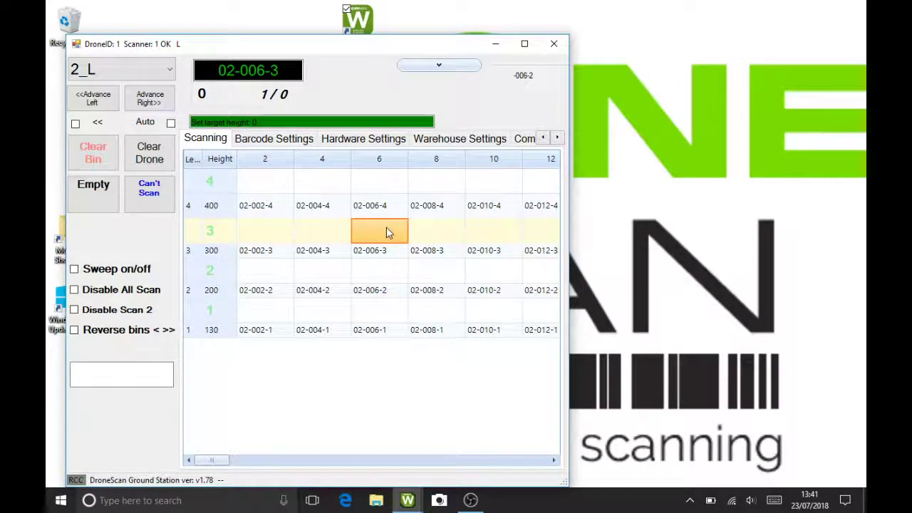
pyautogui.click(378, 204)
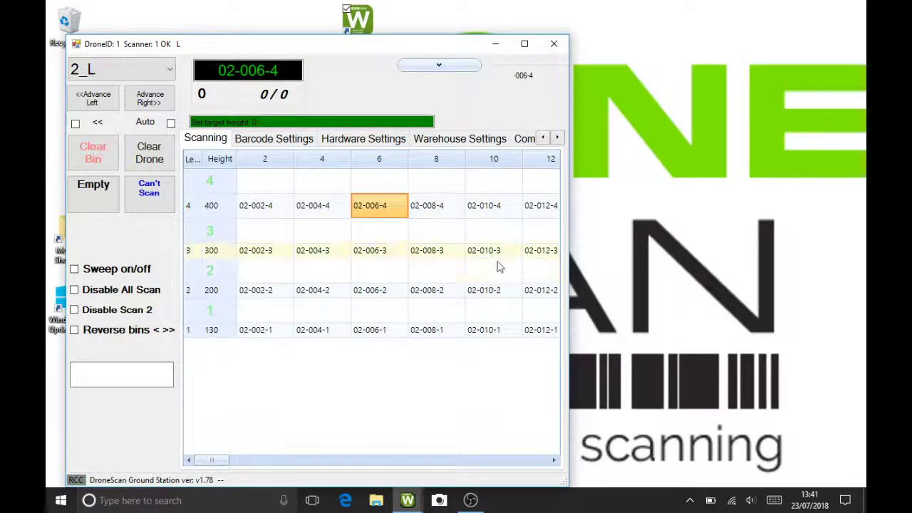
pyautogui.click(554, 44)
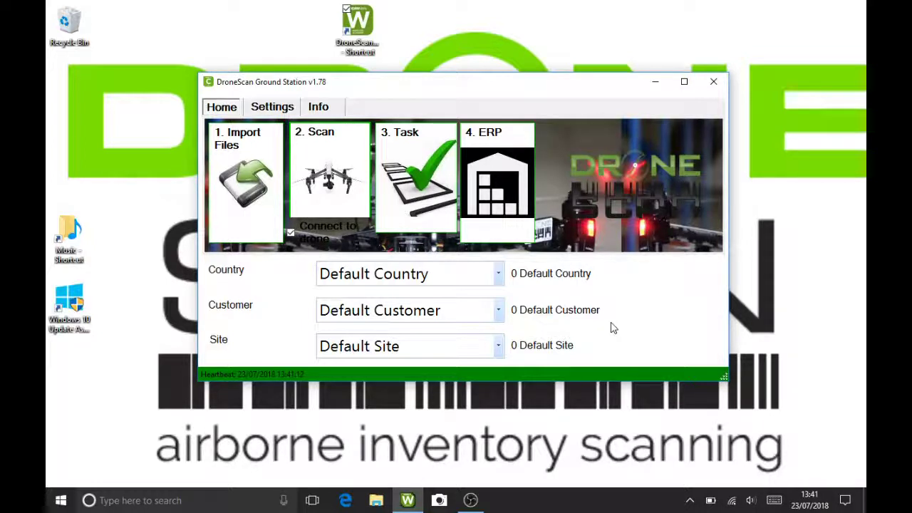
# - Start the Scan stage, show the advanced settings of the Drone Communication Center and check its com port choices
pyautogui.click(329, 186)
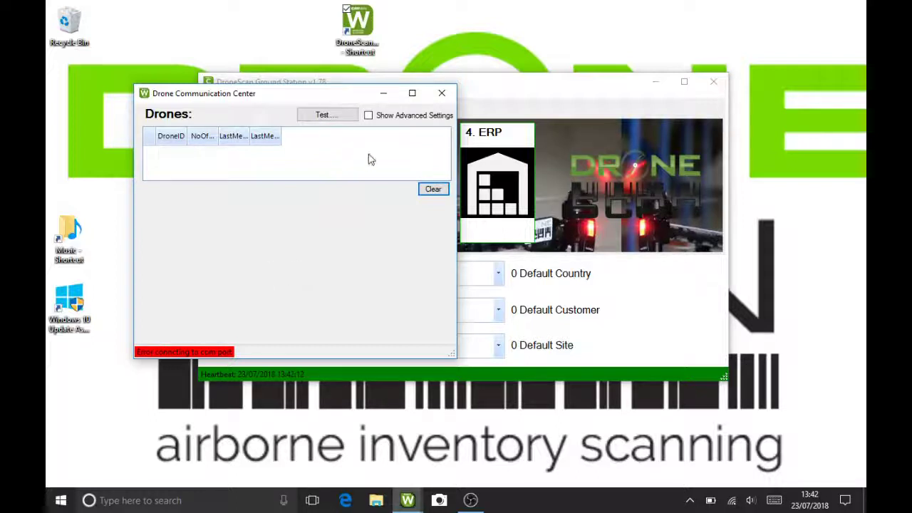
pyautogui.click(369, 116)
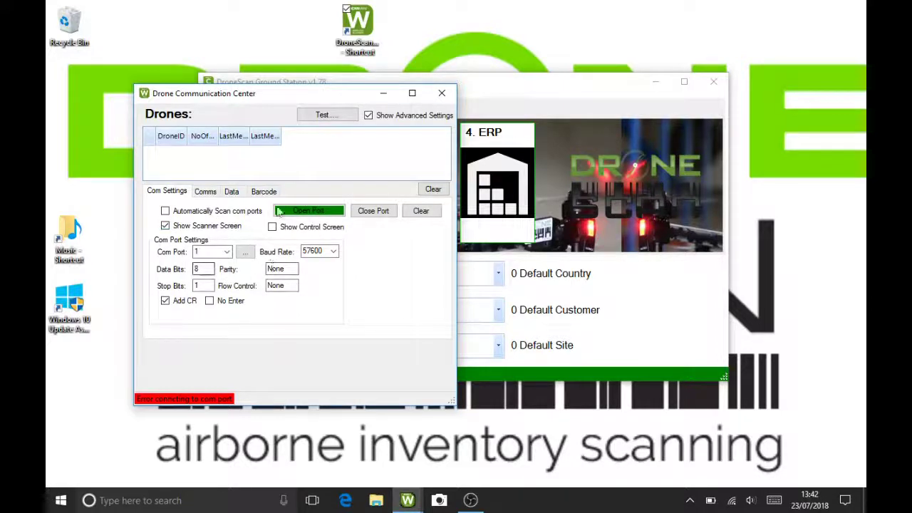
pyautogui.click(226, 254)
pyautogui.click(226, 253)
pyautogui.click(227, 254)
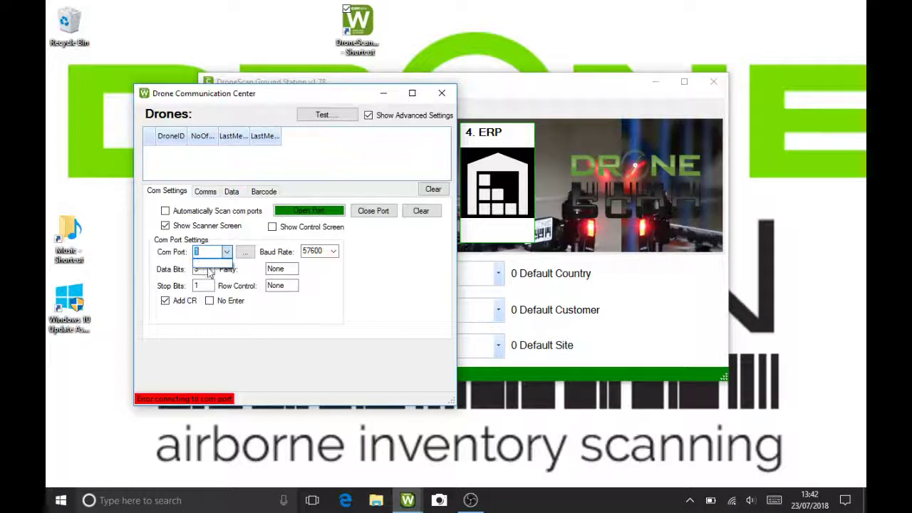
# - Refresh the list of com ports and open the connection on com port 4
pyautogui.click(247, 258)
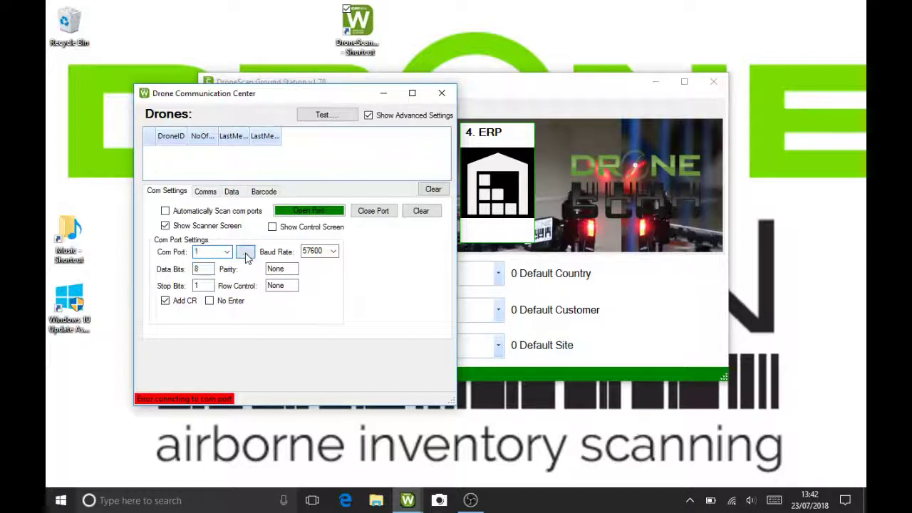
pyautogui.click(226, 255)
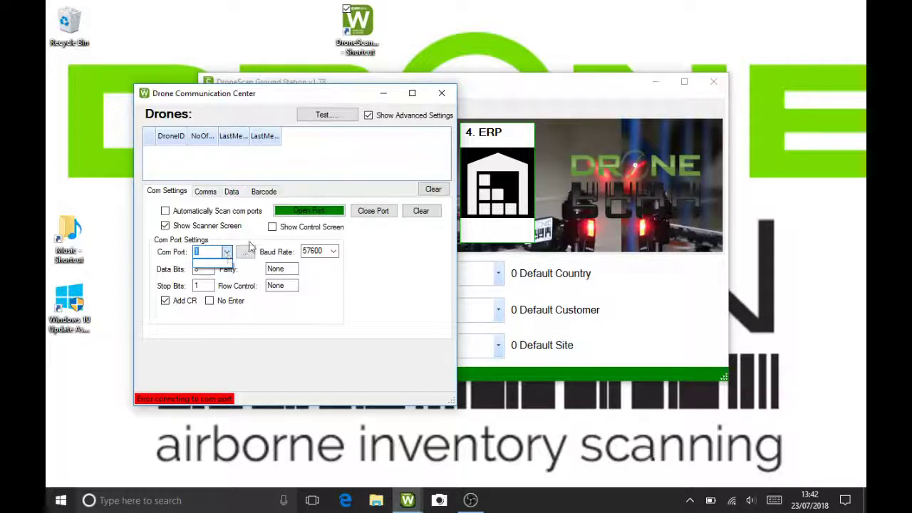
pyautogui.click(245, 258)
pyautogui.click(245, 254)
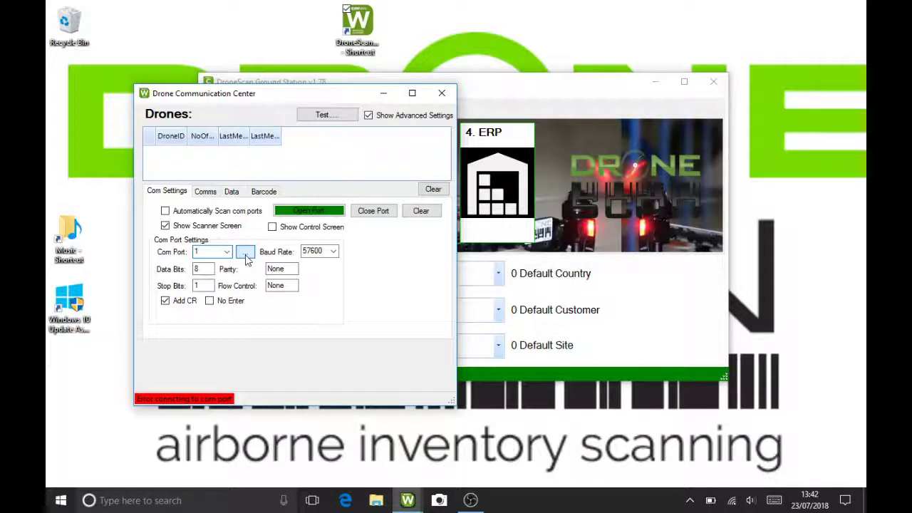
pyautogui.click(225, 255)
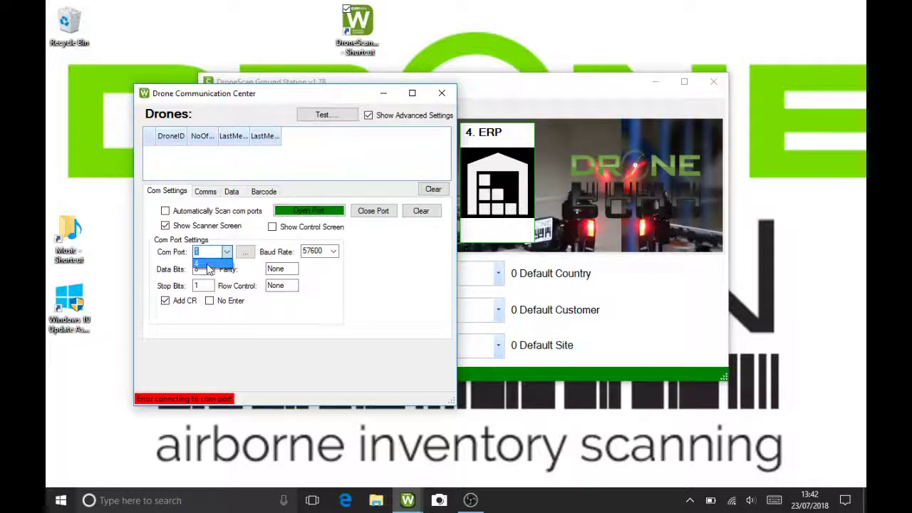
pyautogui.click(209, 265)
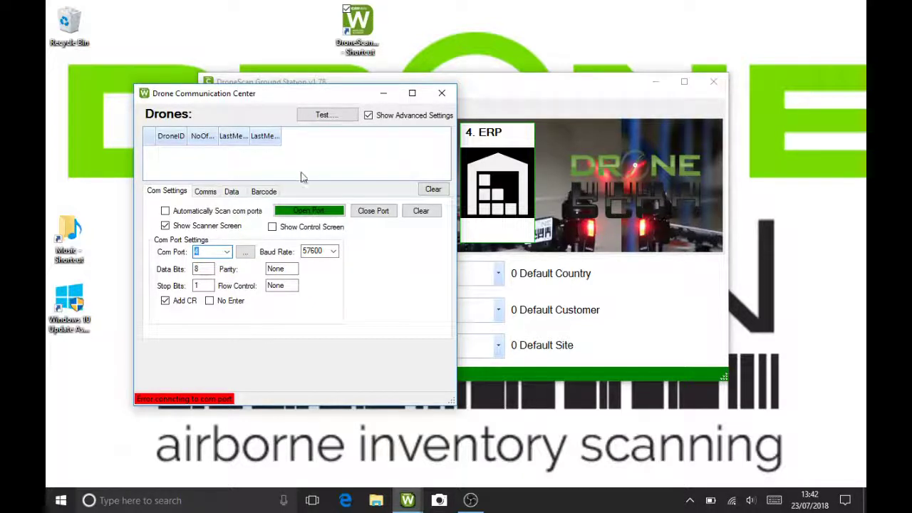
pyautogui.click(310, 216)
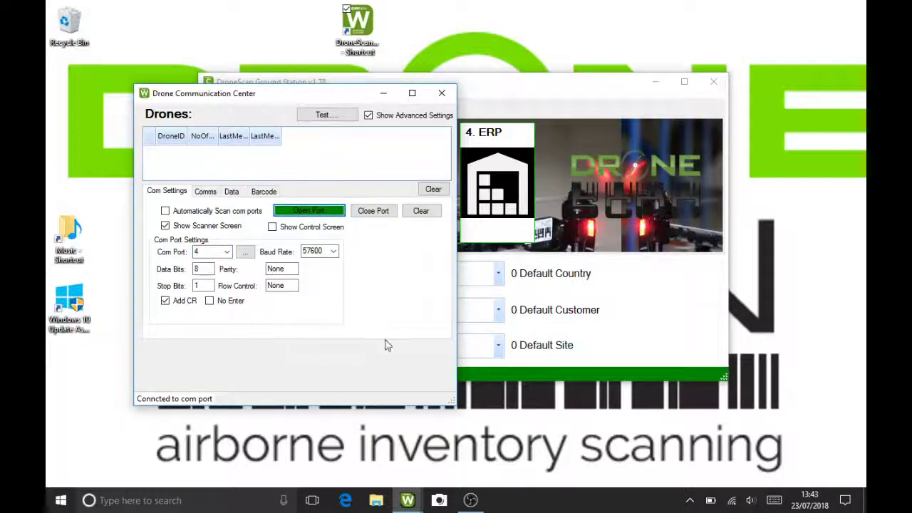
# - Minimize the Drone Communication Center to view the scanner window, and close the scanner window
pyautogui.click(384, 94)
pyautogui.click(410, 212)
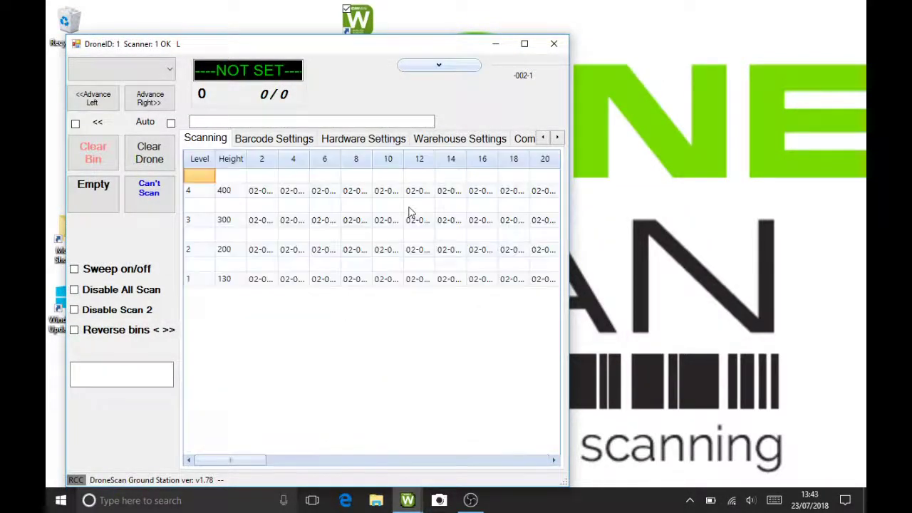
pyautogui.click(554, 47)
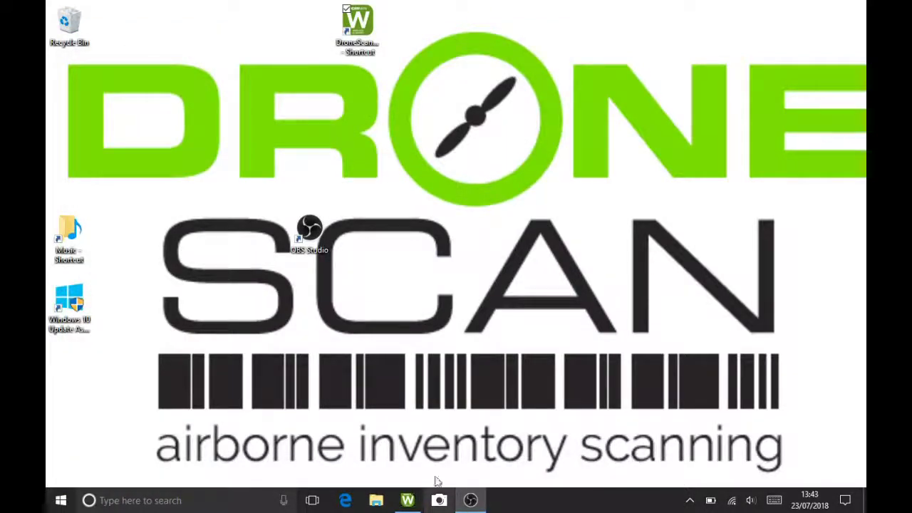
# - Restart the Scan stage from the Ground Station, check the com port choices in the advanced settings, and close the communication center
pyautogui.click(407, 500)
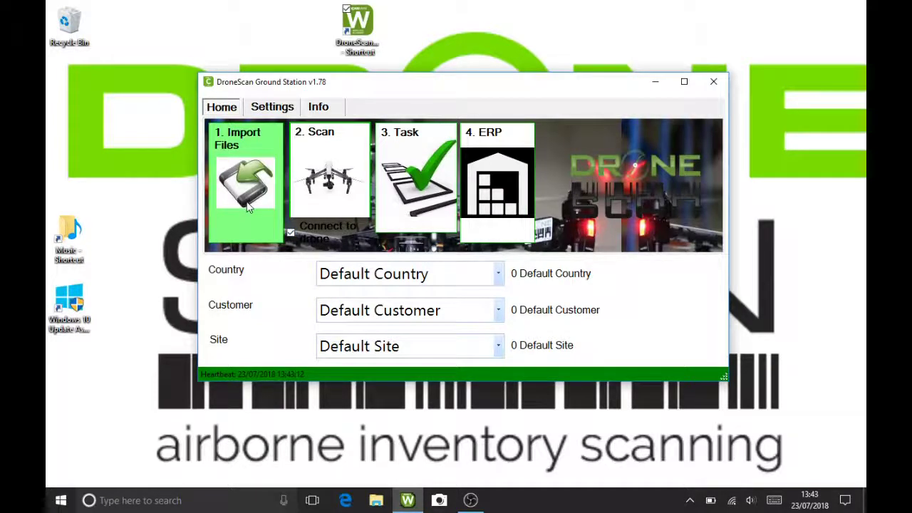
pyautogui.click(341, 177)
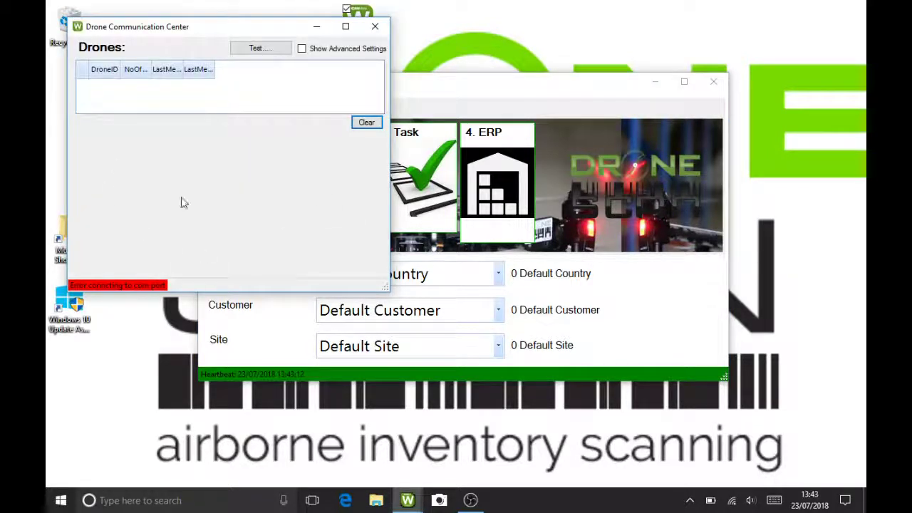
pyautogui.click(302, 49)
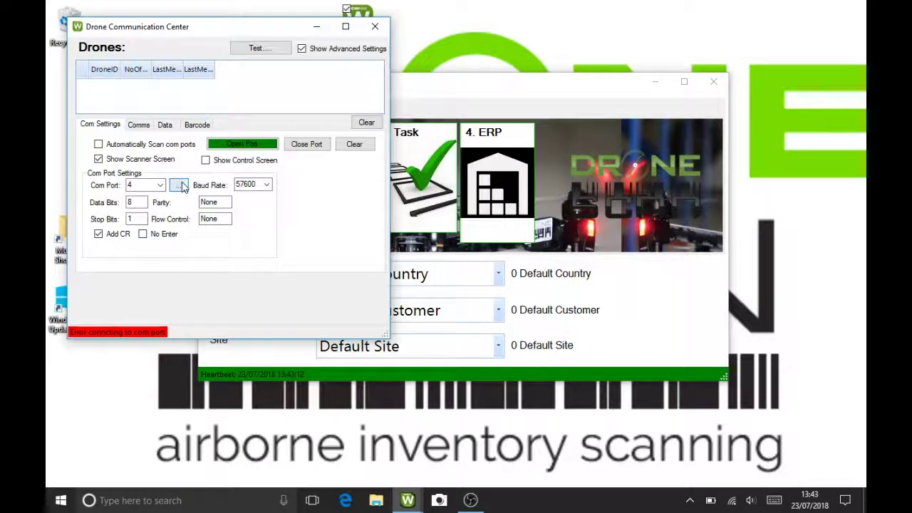
pyautogui.click(161, 186)
pyautogui.click(161, 188)
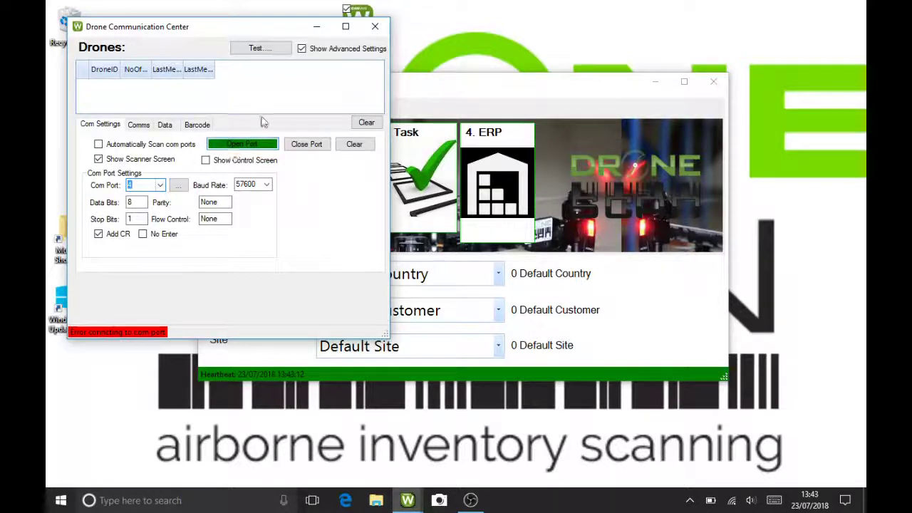
pyautogui.click(378, 26)
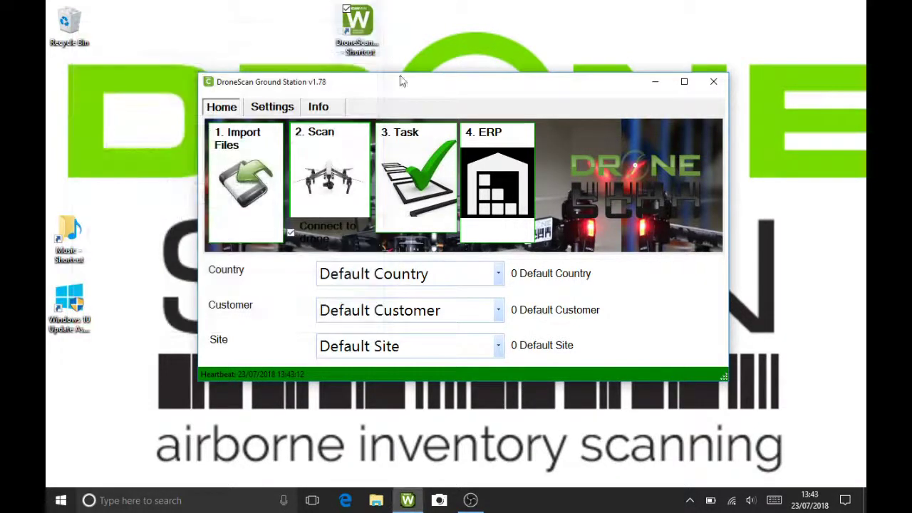
# - Run the Scan stage again to view the scanner window, close it and bring back the Ground Station home window
pyautogui.click(335, 183)
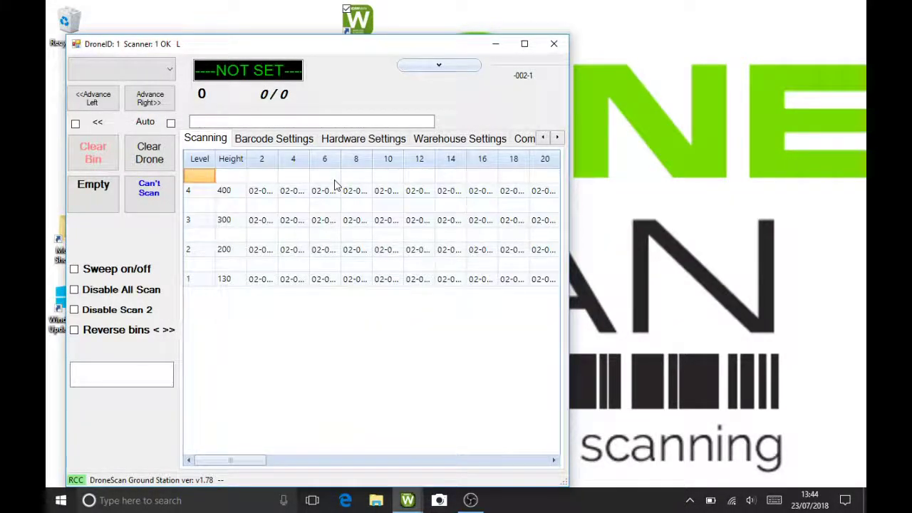
pyautogui.click(556, 47)
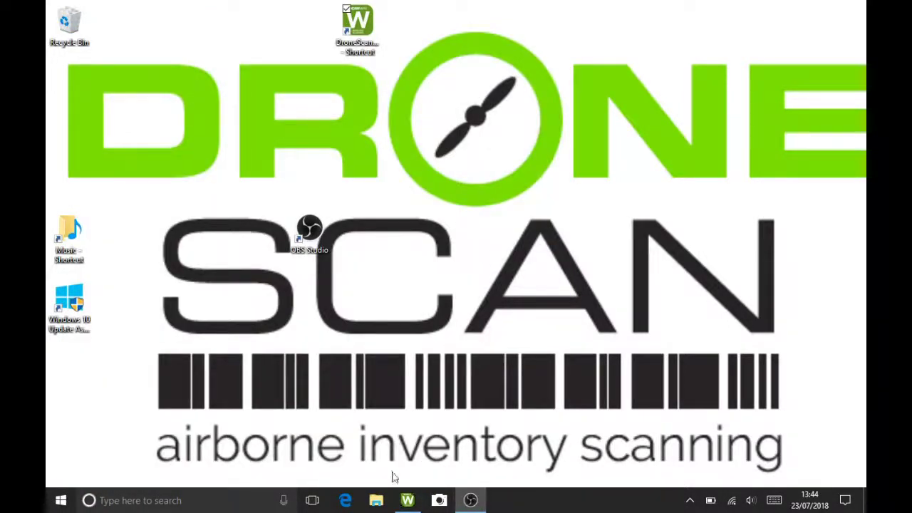
pyautogui.click(406, 501)
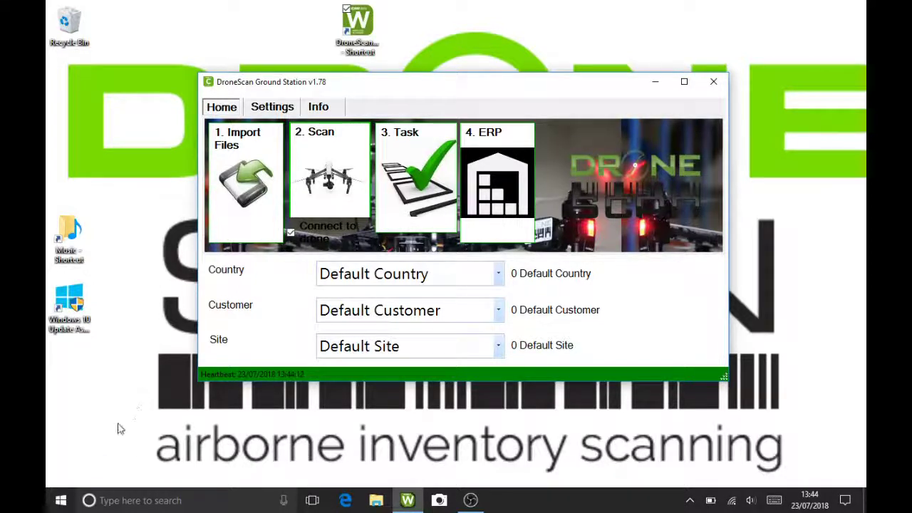
# - Open Windows Device Manager and close the Disk Management window
pyautogui.rightClick(60, 500)
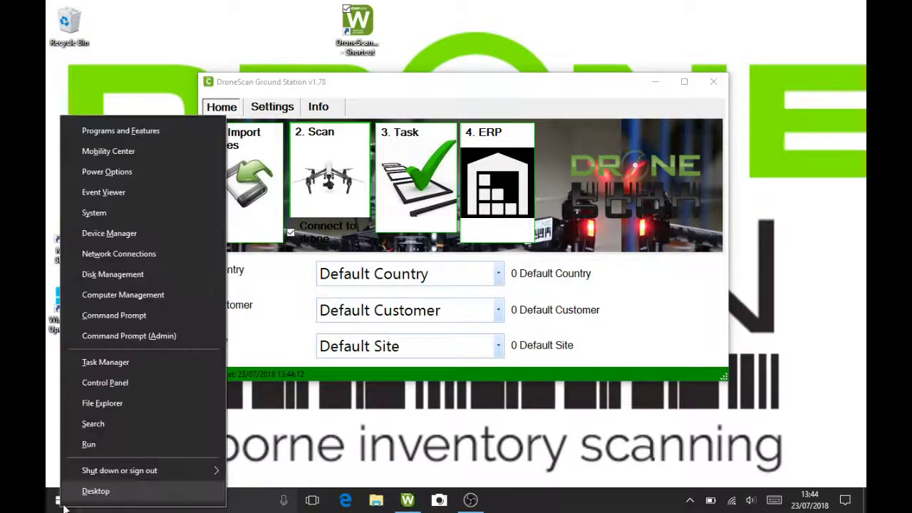
pyautogui.click(128, 272)
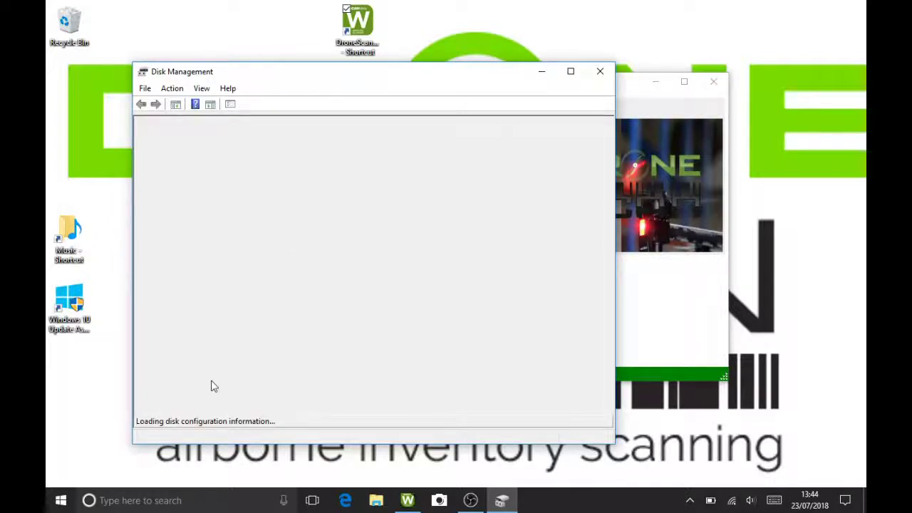
pyautogui.rightClick(63, 501)
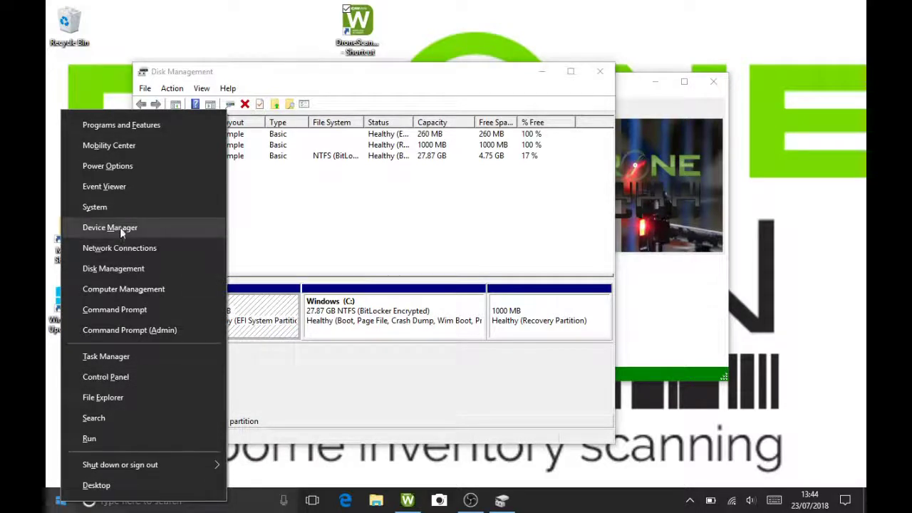
pyautogui.click(121, 227)
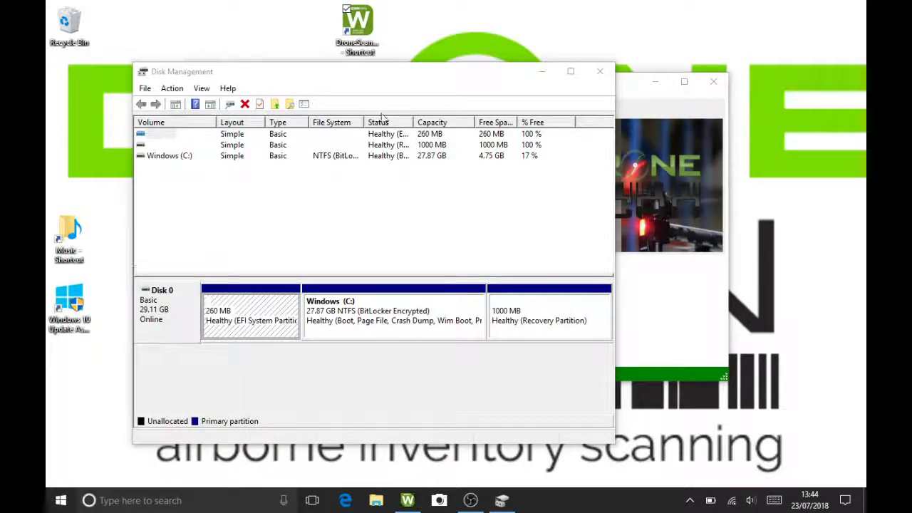
pyautogui.click(601, 72)
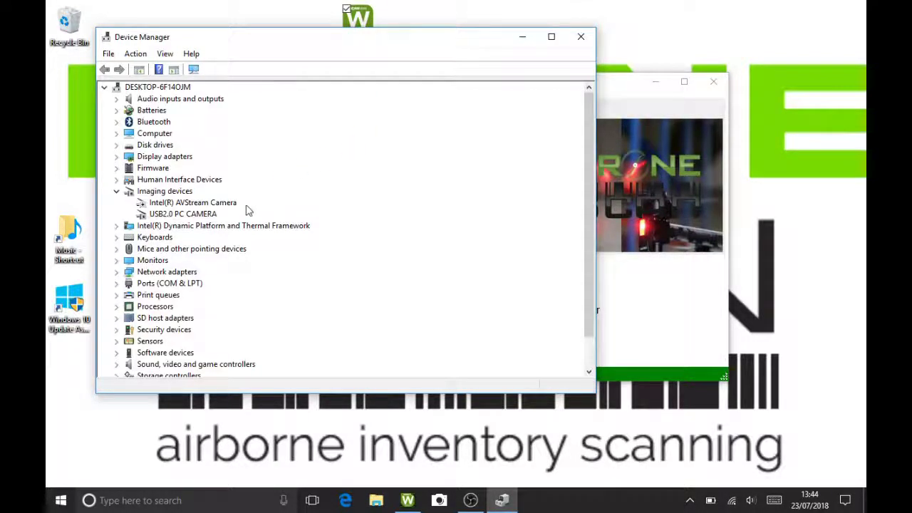
# - Expand Ports (COM & LPT) in Device Manager, examine the device list for the drone's serial connection and select USB Serial Port (COM4)
pyautogui.click(117, 284)
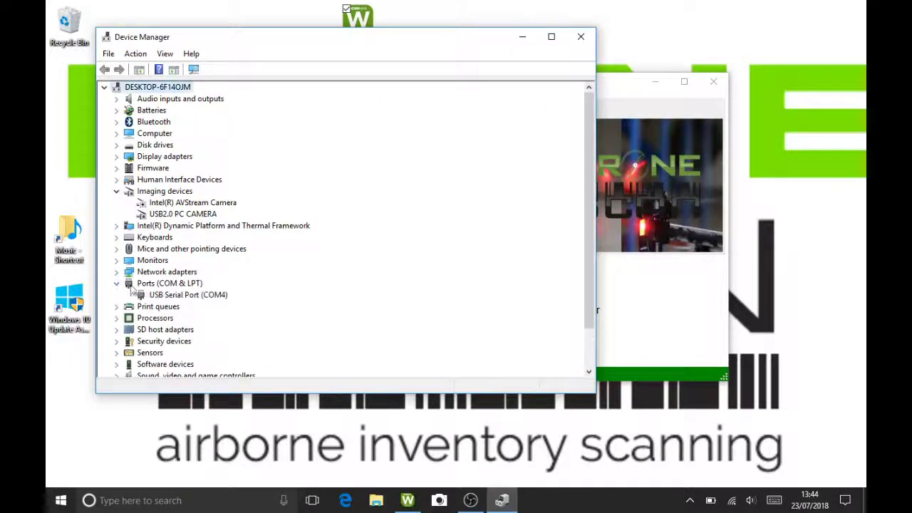
pyautogui.click(174, 296)
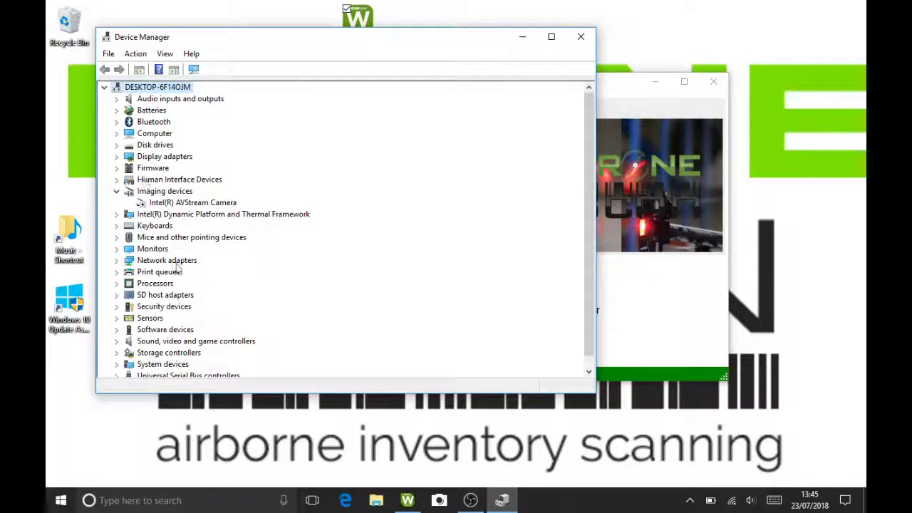
pyautogui.click(177, 307)
pyautogui.click(168, 272)
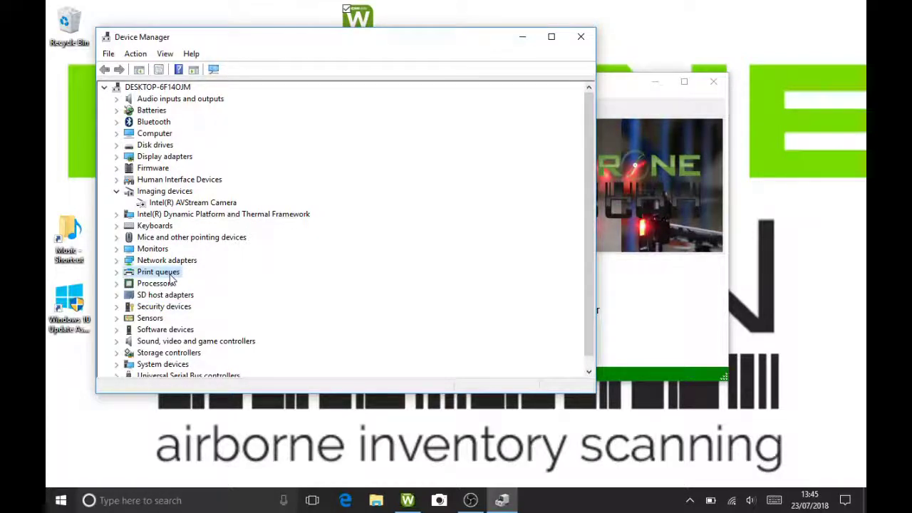
pyautogui.press('XF86AudioLowerVolume')
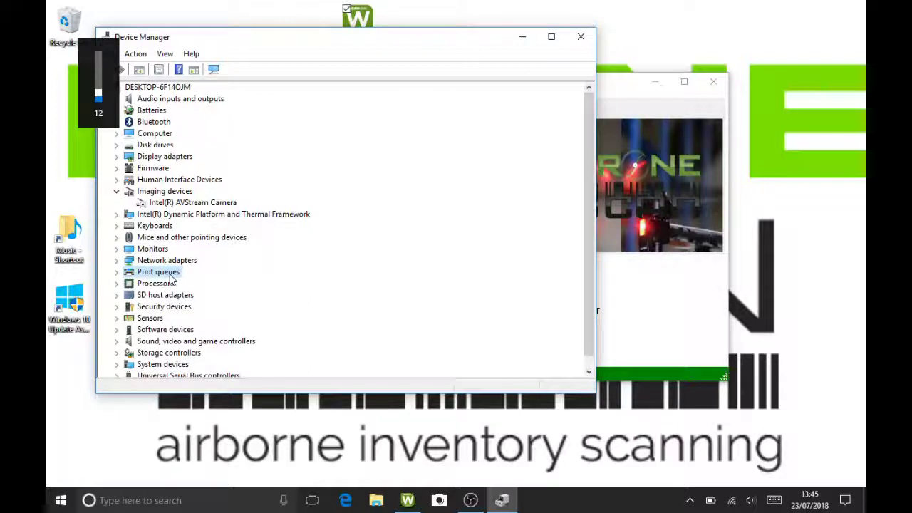
pyautogui.press('XF86AudioRaiseVolume')
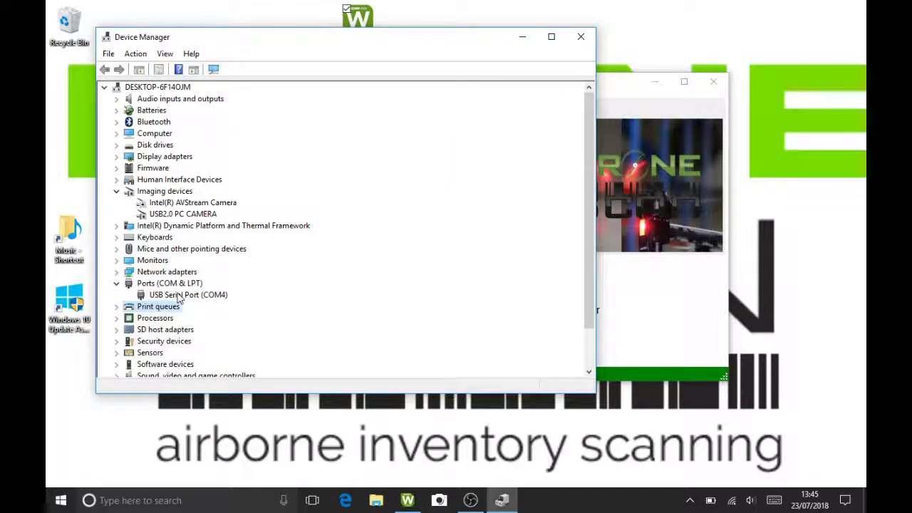
pyautogui.click(178, 296)
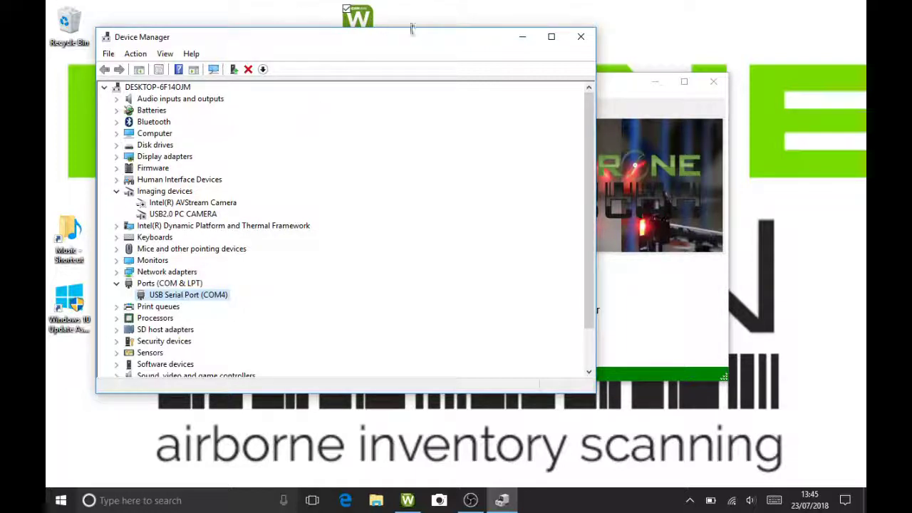
# - Close Device Manager, run the Scan stage from the Ground Station and move the scanner window toward the middle of the desktop
pyautogui.click(581, 36)
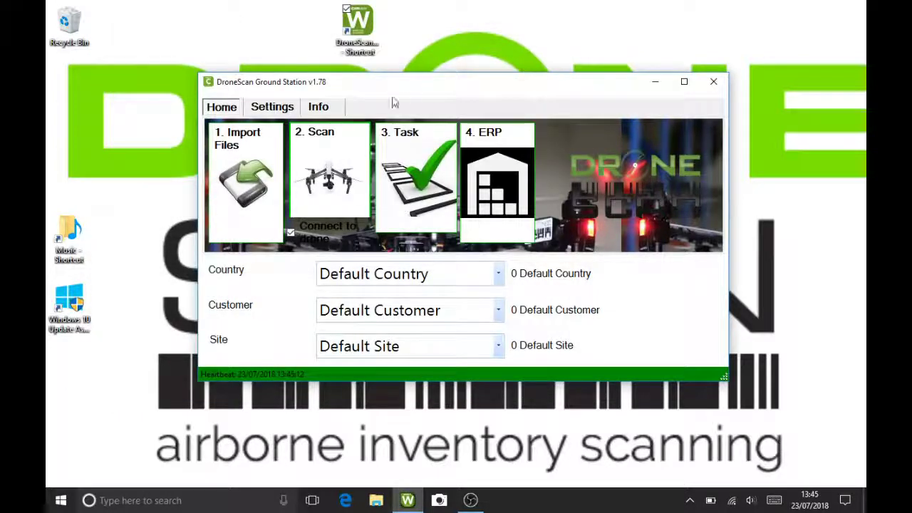
pyautogui.click(360, 203)
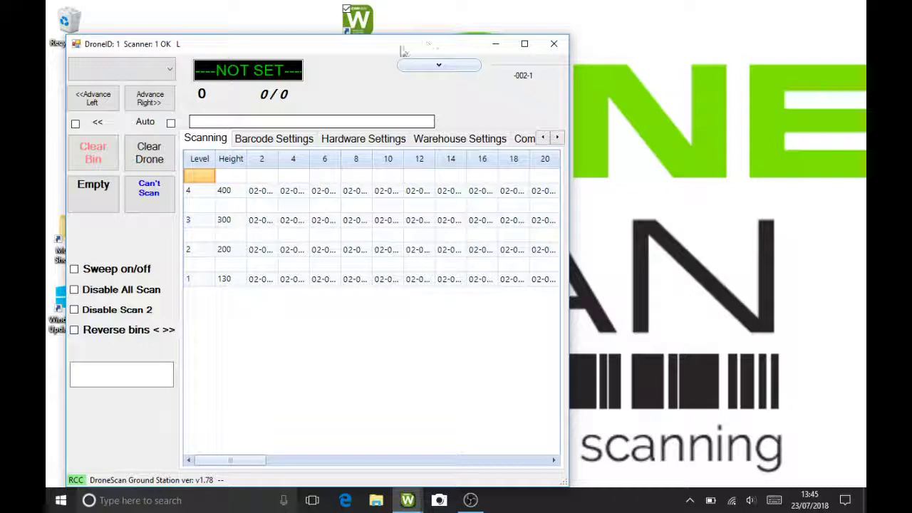
pyautogui.moveTo(366, 45); pyautogui.dragTo(473, 31)
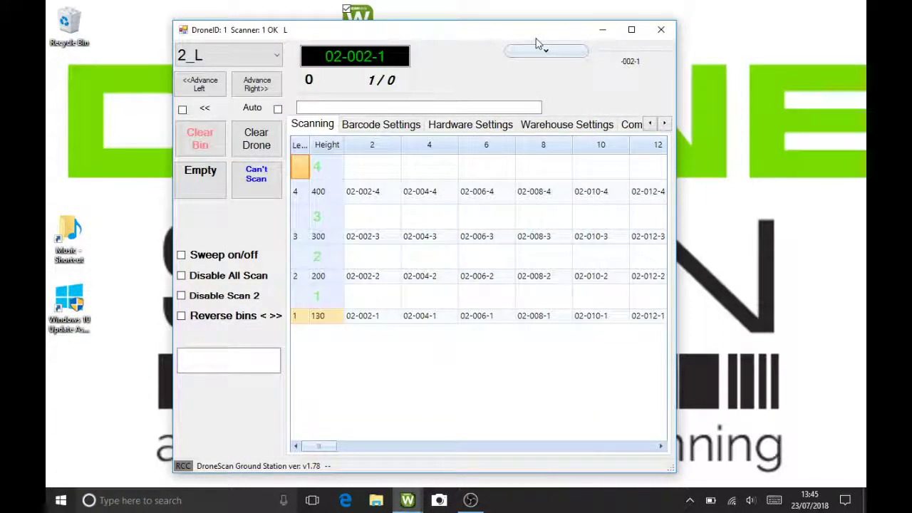
pyautogui.moveTo(399, 37); pyautogui.dragTo(481, 24)
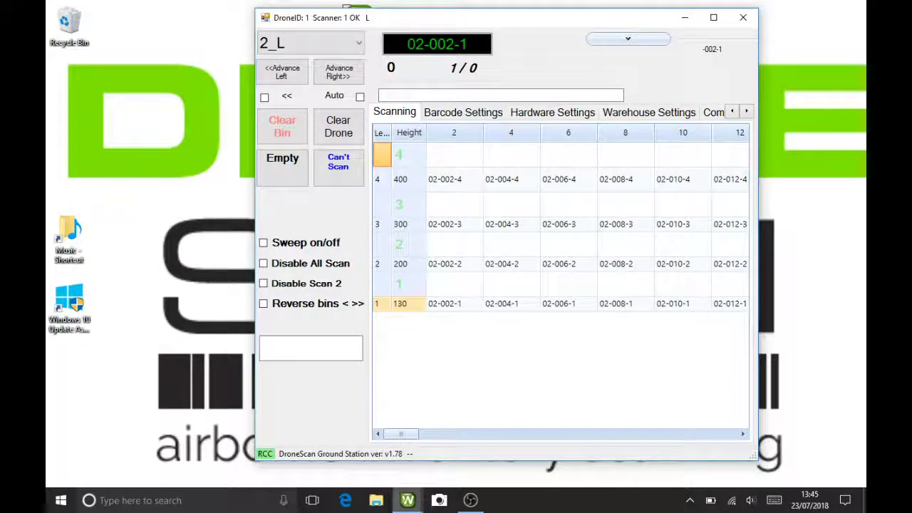
# - Show the advanced settings in the Drone Communication Center, check the selected com port and return to the scanner window
pyautogui.click(413, 502)
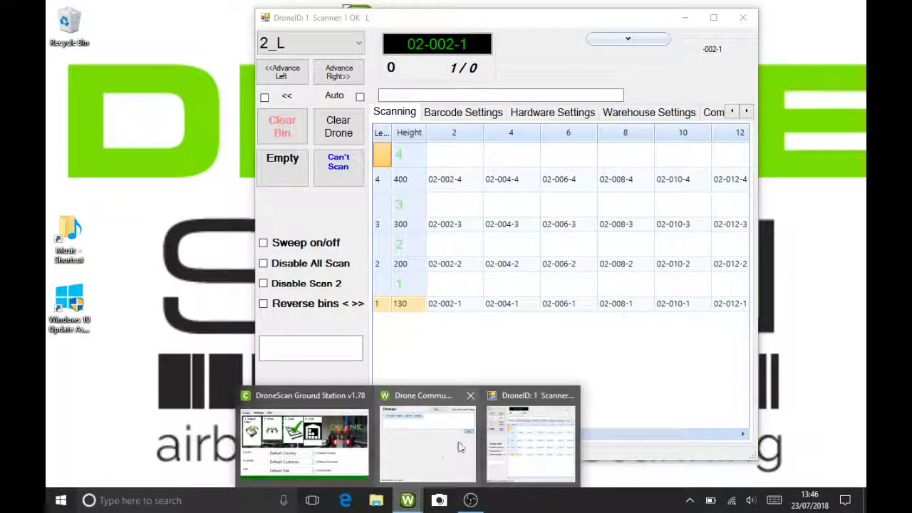
pyautogui.click(431, 446)
pyautogui.click(317, 64)
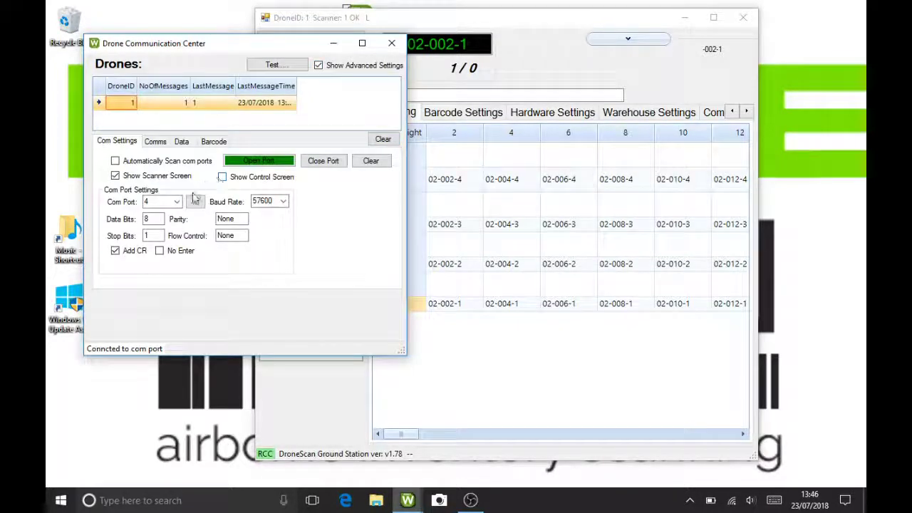
pyautogui.click(178, 202)
pyautogui.click(178, 203)
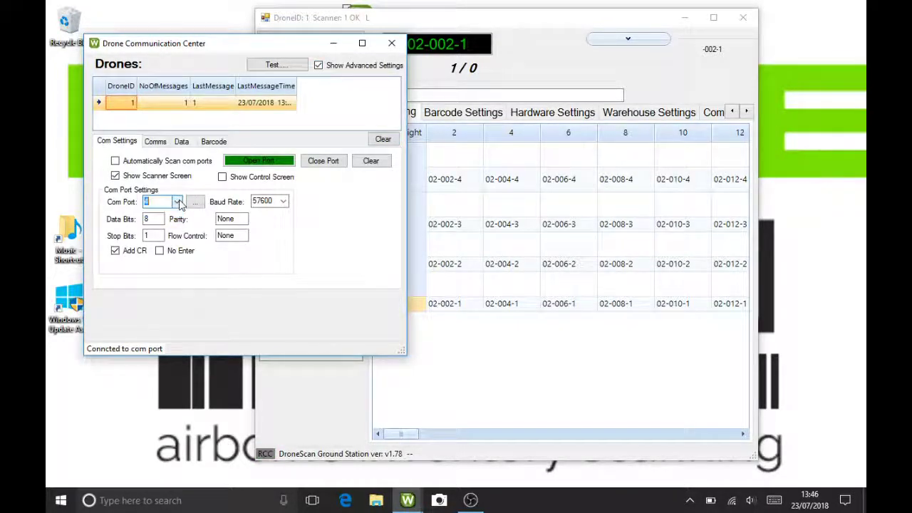
pyautogui.click(539, 75)
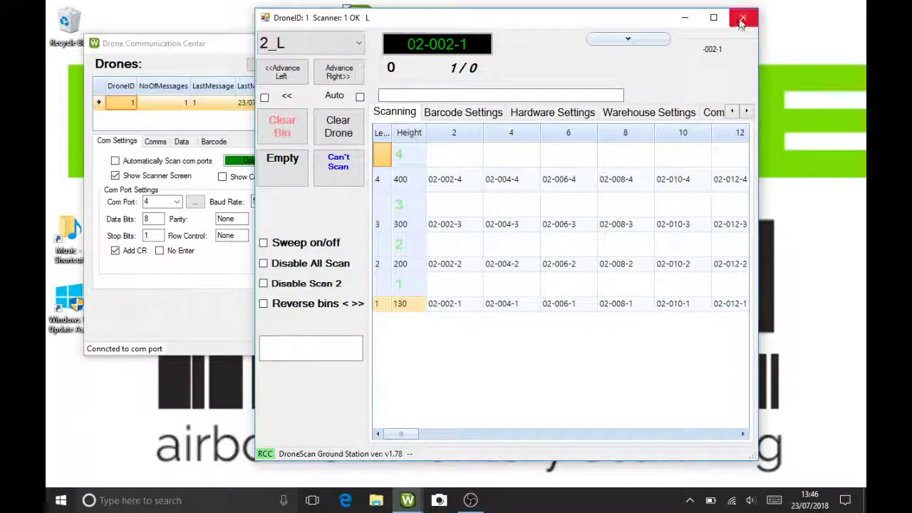